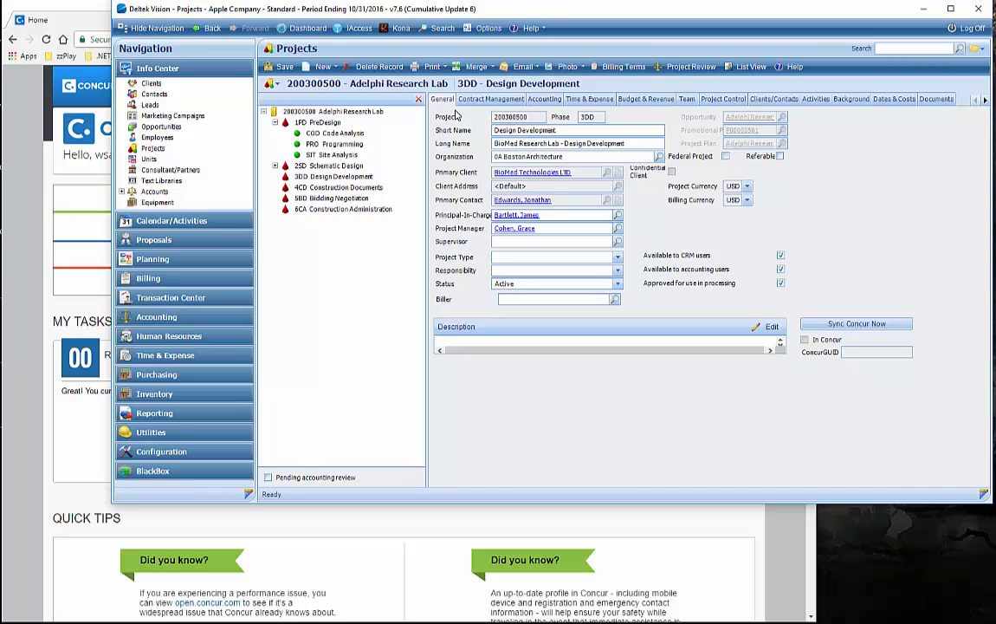
Switch to Concur and open the Cost Tracking fields page in the Expense & Invoice Settings
{"action": "left_click", "coordinate": [549, 525]}
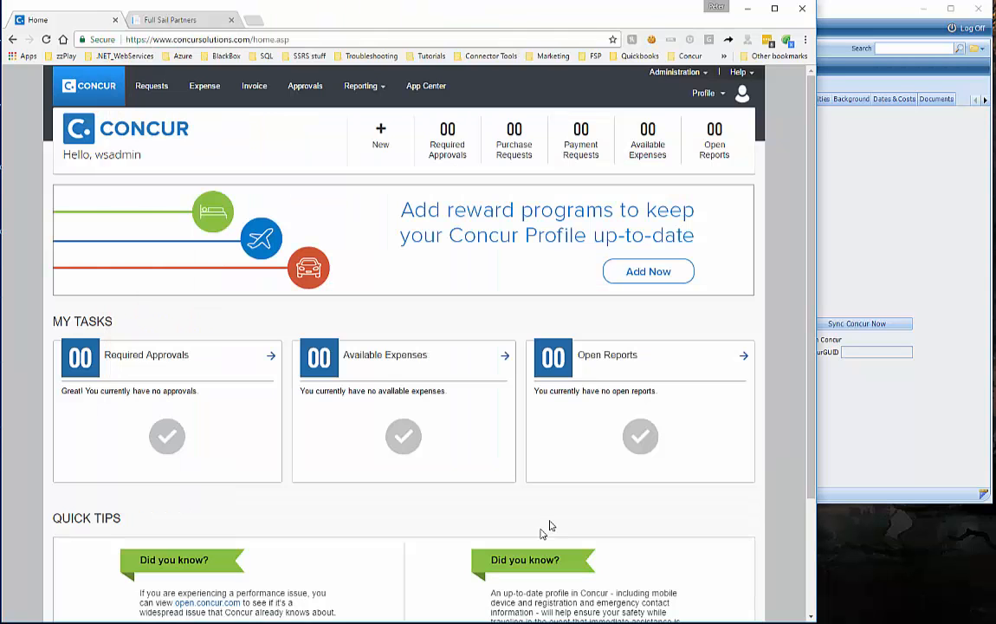
{"action": "left_click", "coordinate": [697, 73]}
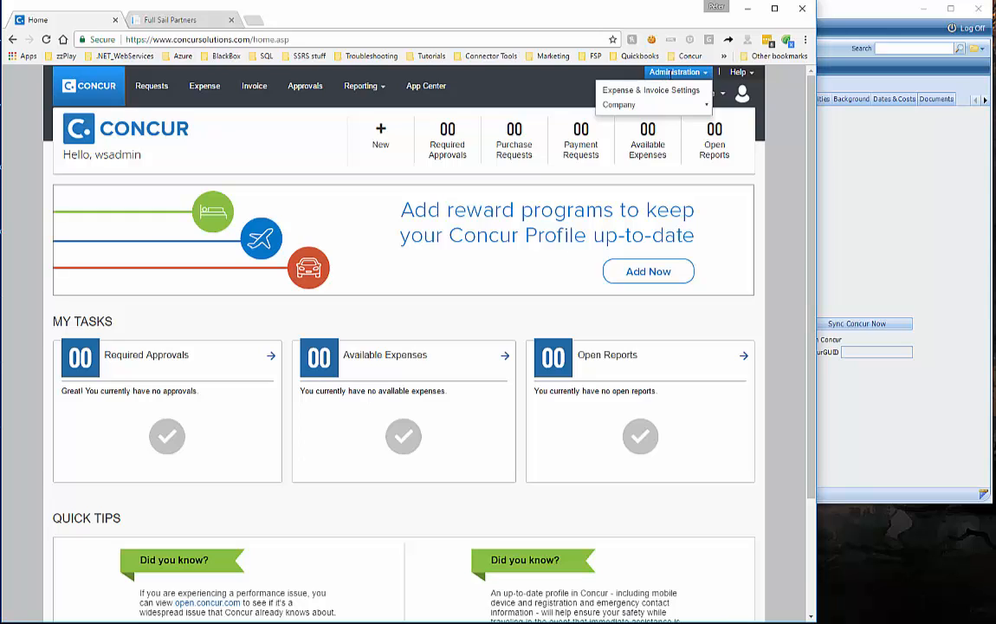
{"action": "left_click", "coordinate": [686, 91]}
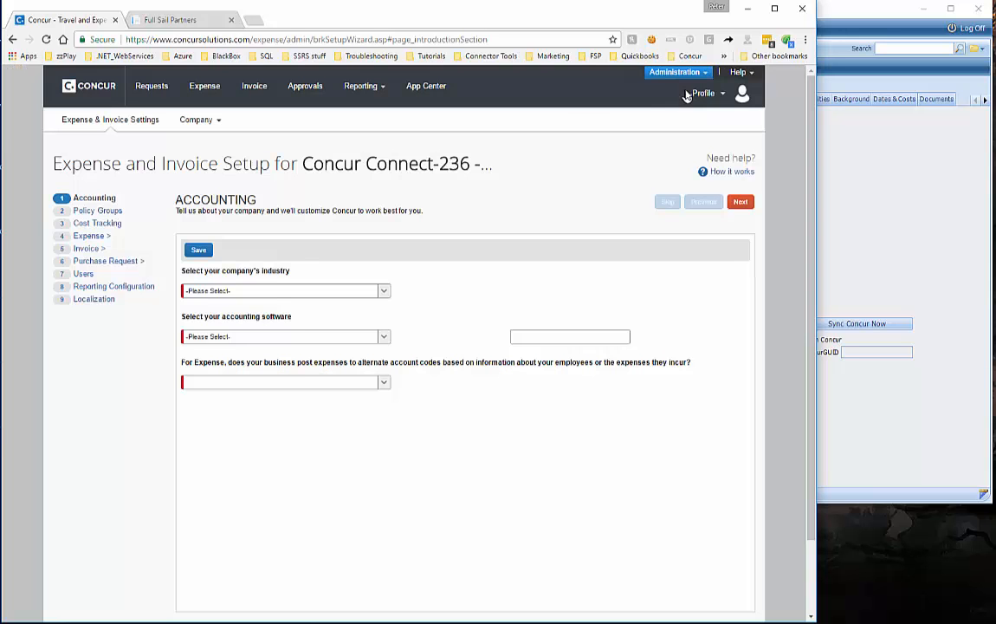
{"action": "left_click", "coordinate": [97, 223]}
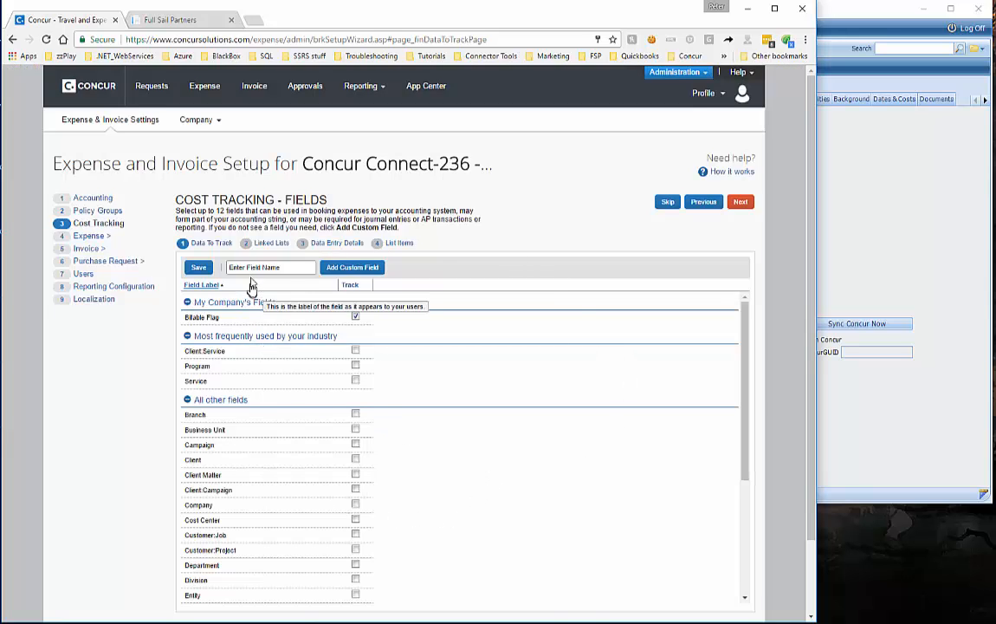
Mark the Project field for tracking in the list of other fields
{"action": "scroll", "coordinate": [399, 492], "scroll_direction": "down", "scroll_amount": 5}
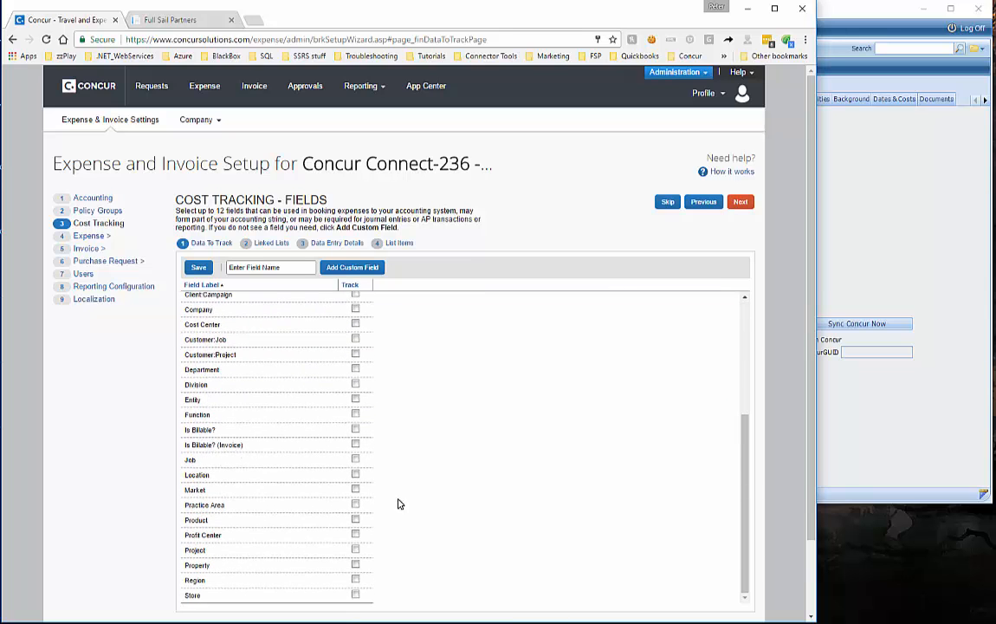
{"action": "scroll", "coordinate": [400, 499], "scroll_direction": "down", "scroll_amount": 2}
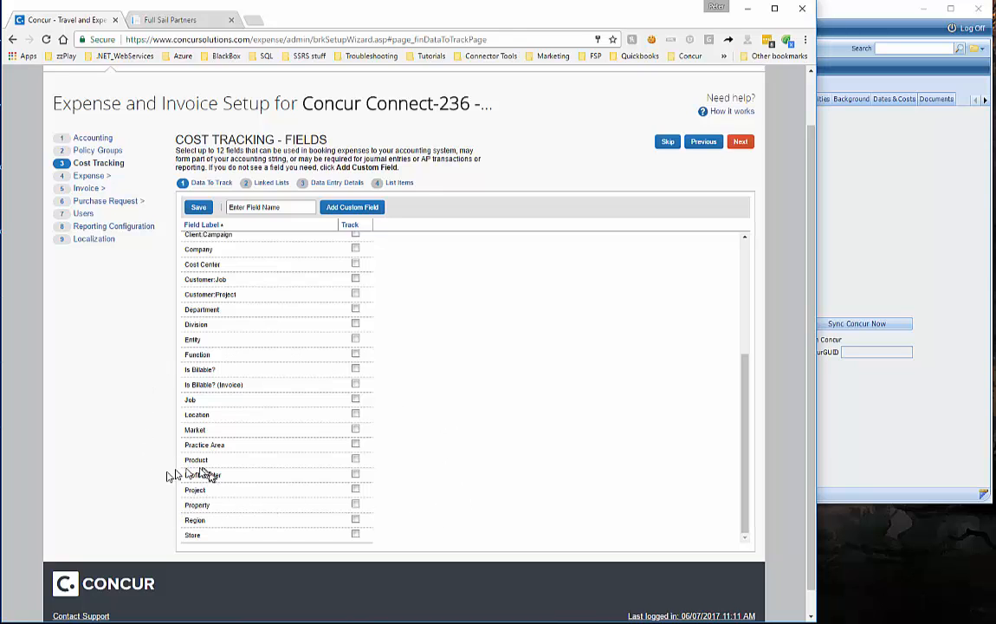
{"action": "left_click", "coordinate": [359, 490]}
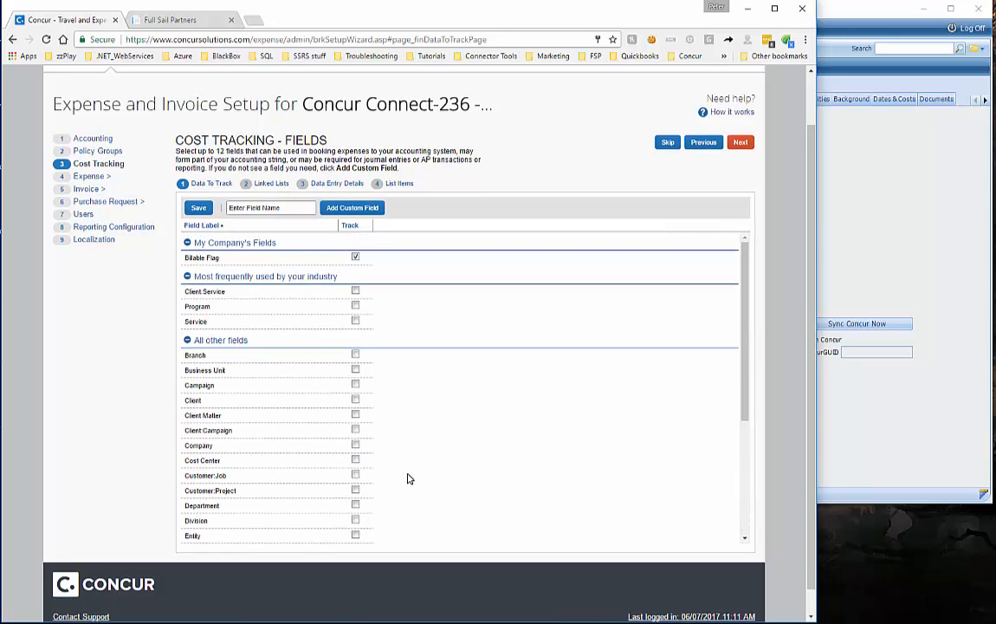
Add a custom cost tracking field named Phase and confirm the addition
{"action": "scroll", "coordinate": [407, 476], "scroll_direction": "up", "scroll_amount": 1}
{"action": "left_click", "coordinate": [252, 269]}
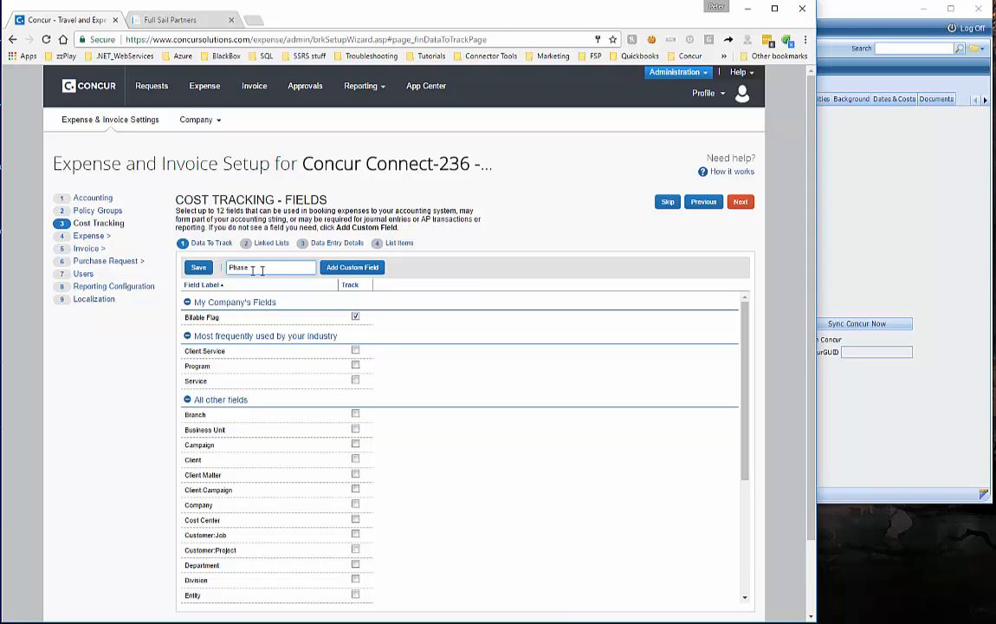
{"action": "left_click", "coordinate": [348, 267]}
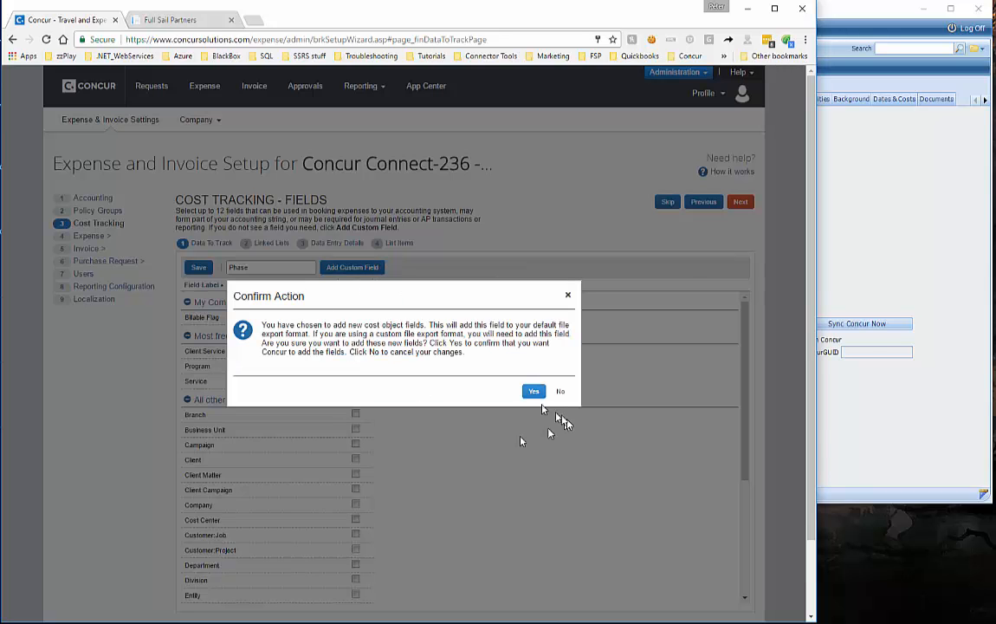
{"action": "left_click", "coordinate": [534, 390]}
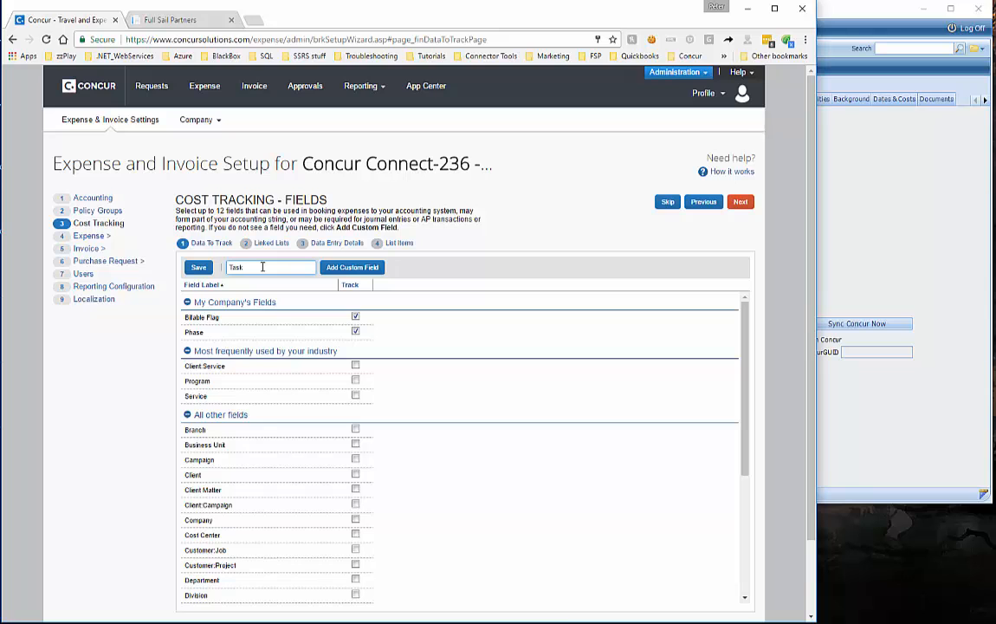
Add a custom cost tracking field named Task and confirm the addition
{"action": "left_click", "coordinate": [262, 267]}
{"action": "type", "text": "Task"}
{"action": "left_click", "coordinate": [349, 267]}
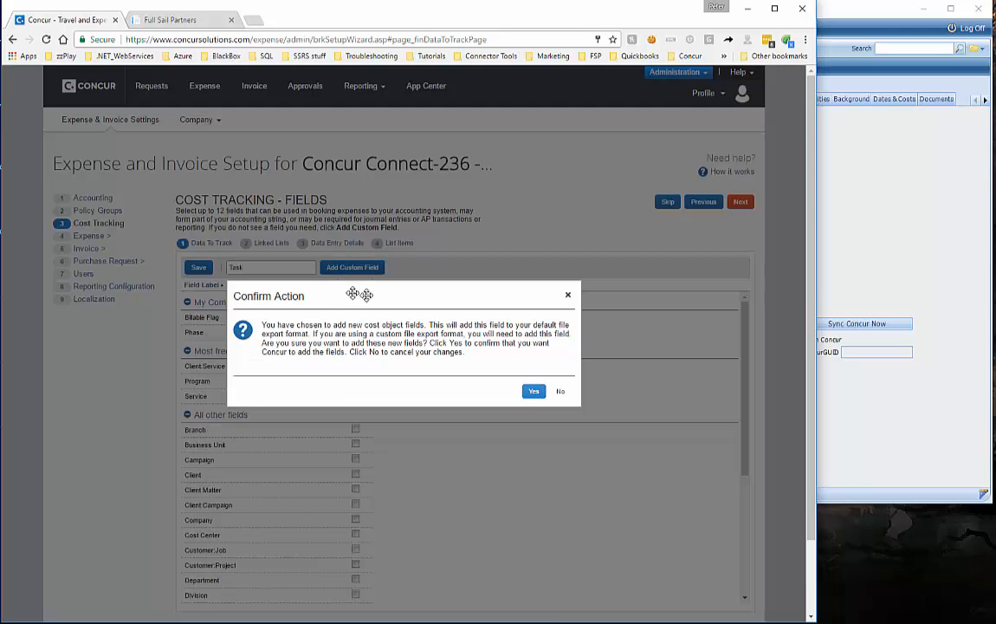
{"action": "left_click", "coordinate": [530, 394]}
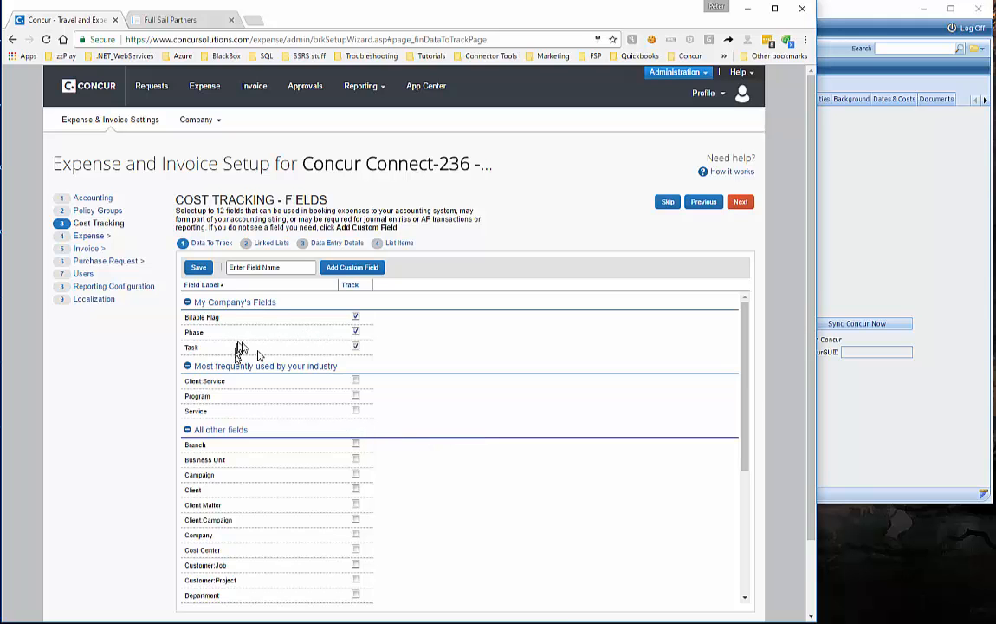
Make sure the Project field is tracked, and confirm the added cost object field to continue to the linked lists setup
{"action": "scroll", "coordinate": [374, 427], "scroll_direction": "down", "scroll_amount": 1}
{"action": "scroll", "coordinate": [375, 433], "scroll_direction": "down", "scroll_amount": 5}
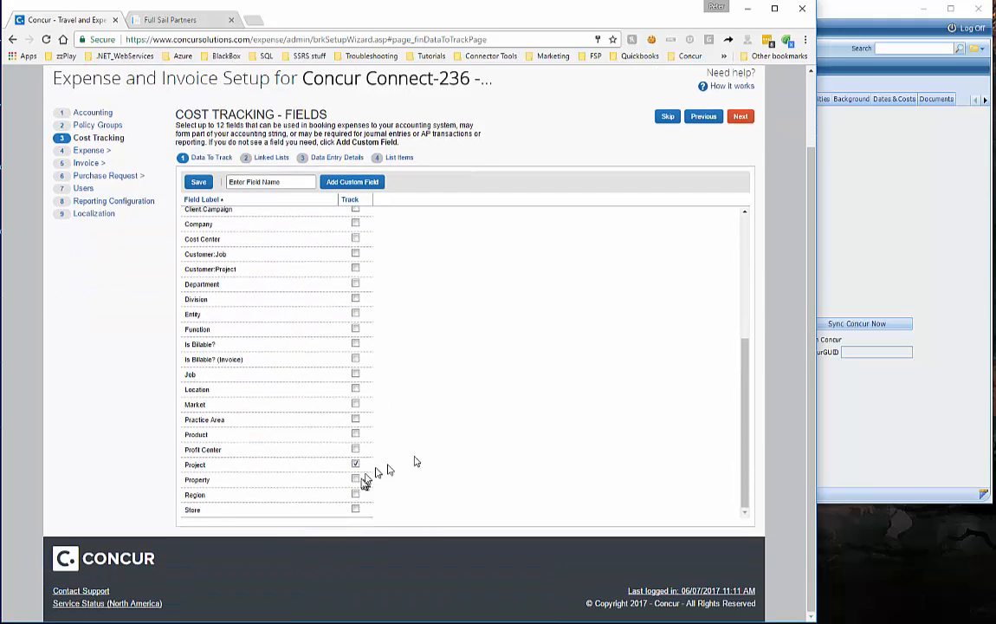
{"action": "scroll", "coordinate": [447, 447], "scroll_direction": "up", "scroll_amount": 4}
{"action": "left_click", "coordinate": [740, 117]}
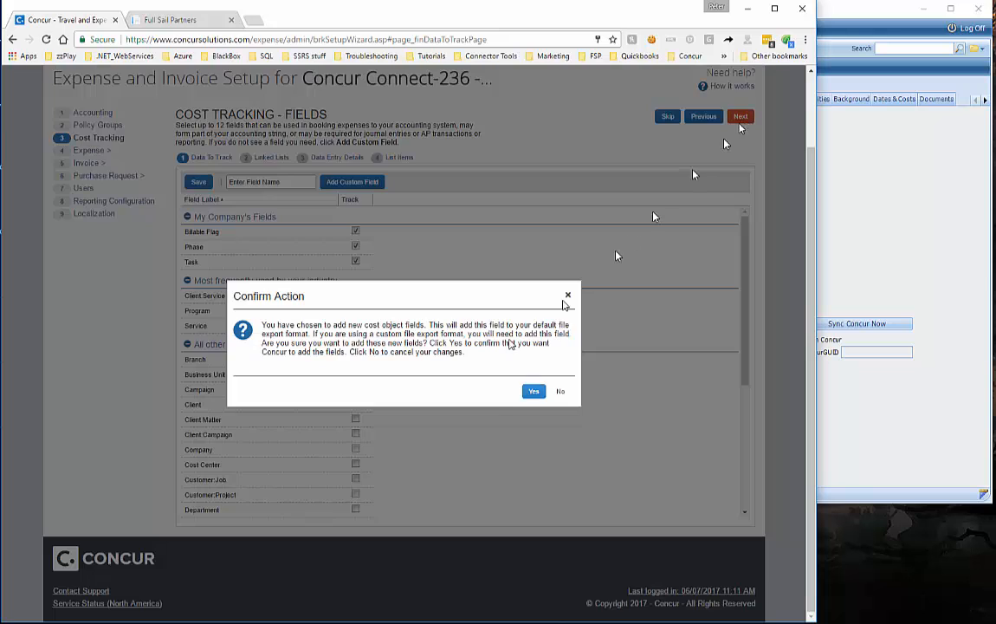
{"action": "left_click", "coordinate": [534, 392]}
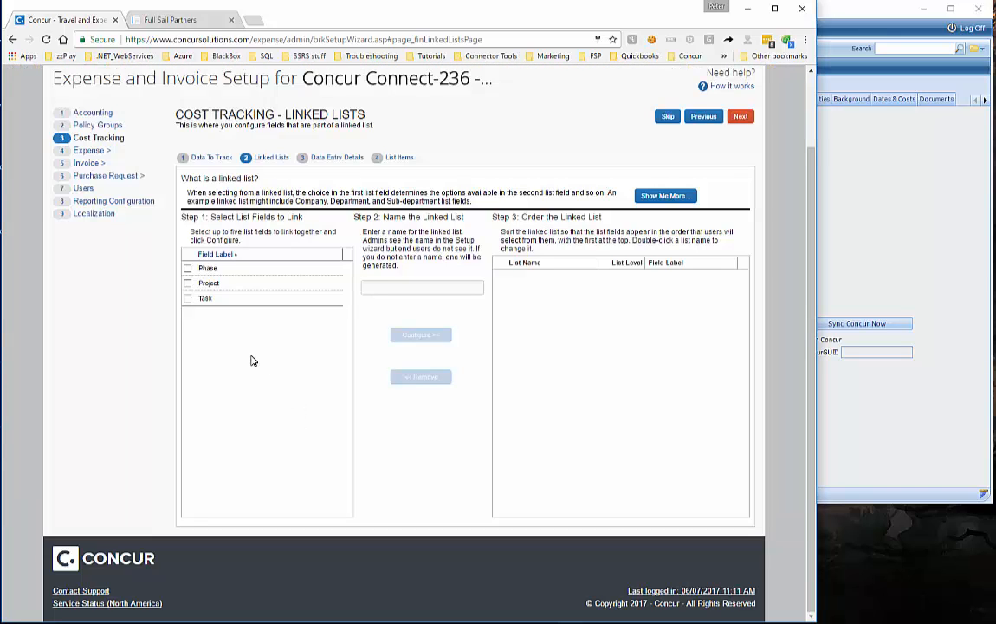
Link the Project, Phase and Task fields into a linked list named *Project_Phase_Task
{"action": "left_click", "coordinate": [188, 284]}
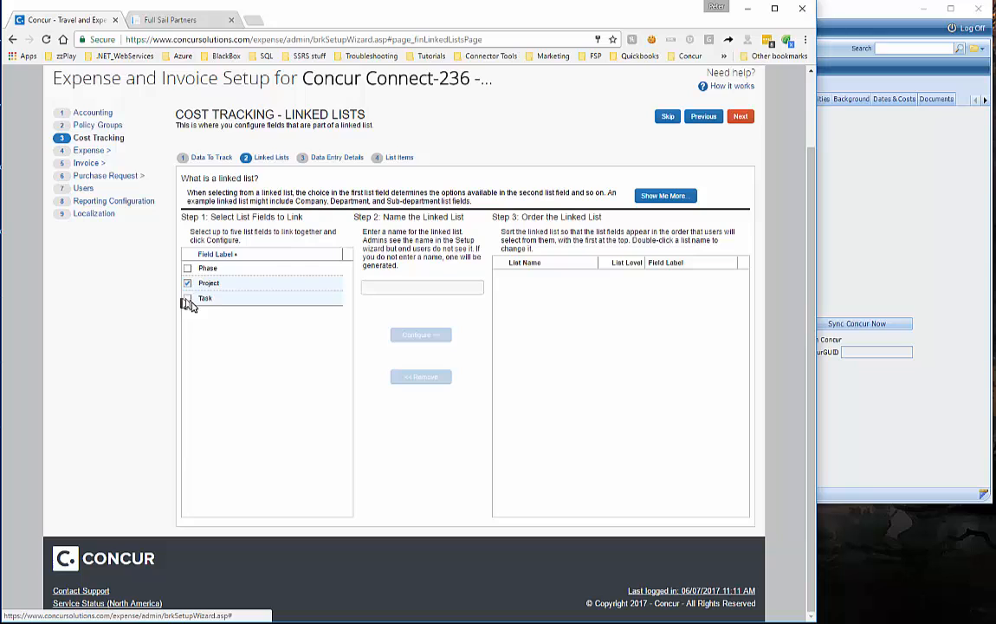
{"action": "left_click", "coordinate": [189, 298]}
{"action": "left_click", "coordinate": [188, 269]}
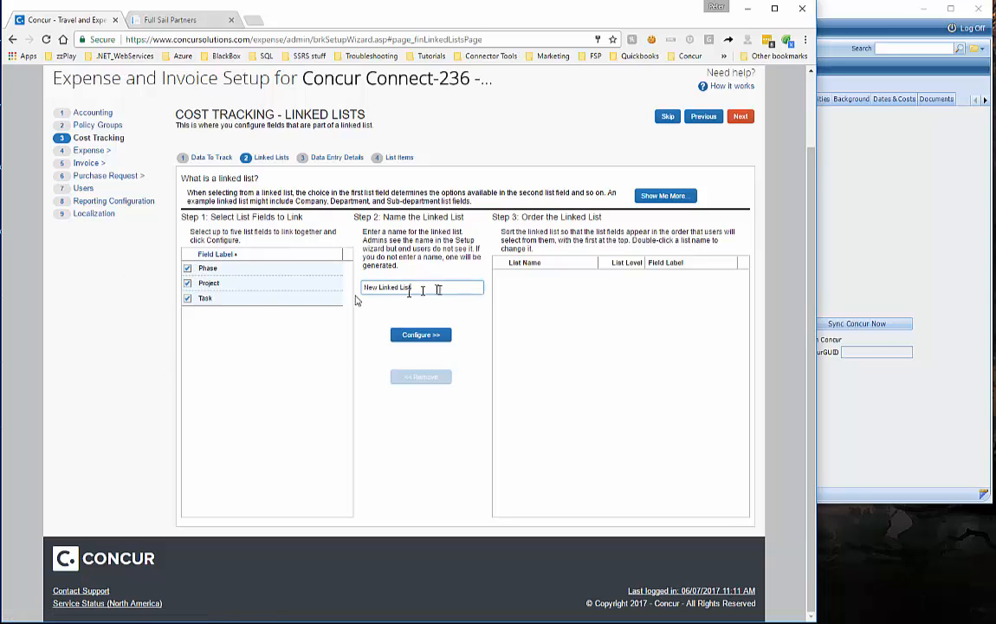
{"action": "left_click_drag", "start_coordinate": [422, 287], "coordinate": [292, 301]}
{"action": "type", "text": "Project_Phase_Task"}
{"action": "left_click", "coordinate": [365, 287]}
{"action": "type", "text": "*"}
{"action": "left_click", "coordinate": [425, 336]}
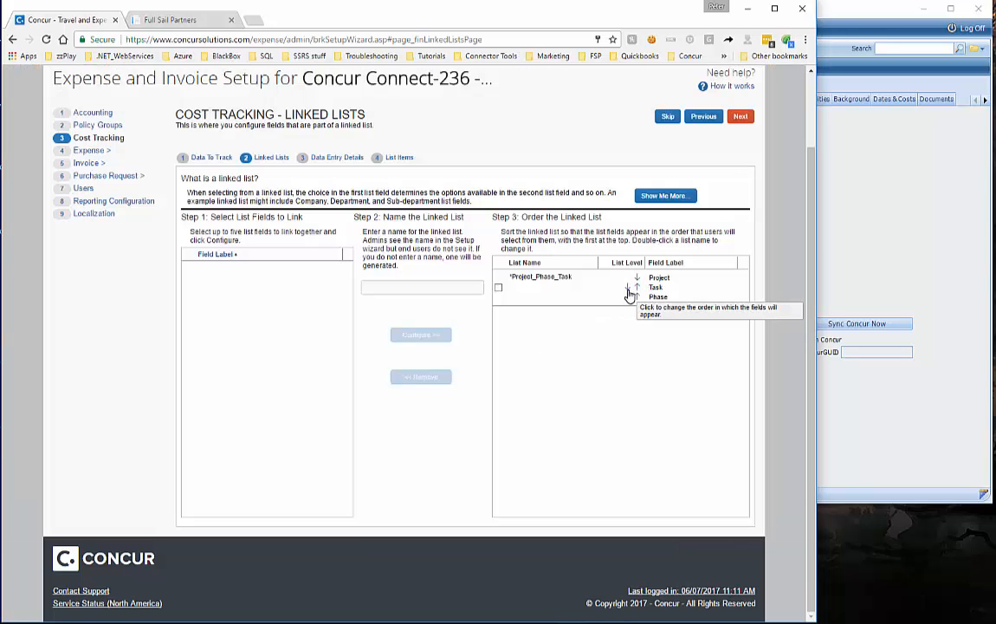
Order the linked list as Project, Phase, Task and continue to the data entry details
{"action": "left_click", "coordinate": [628, 288]}
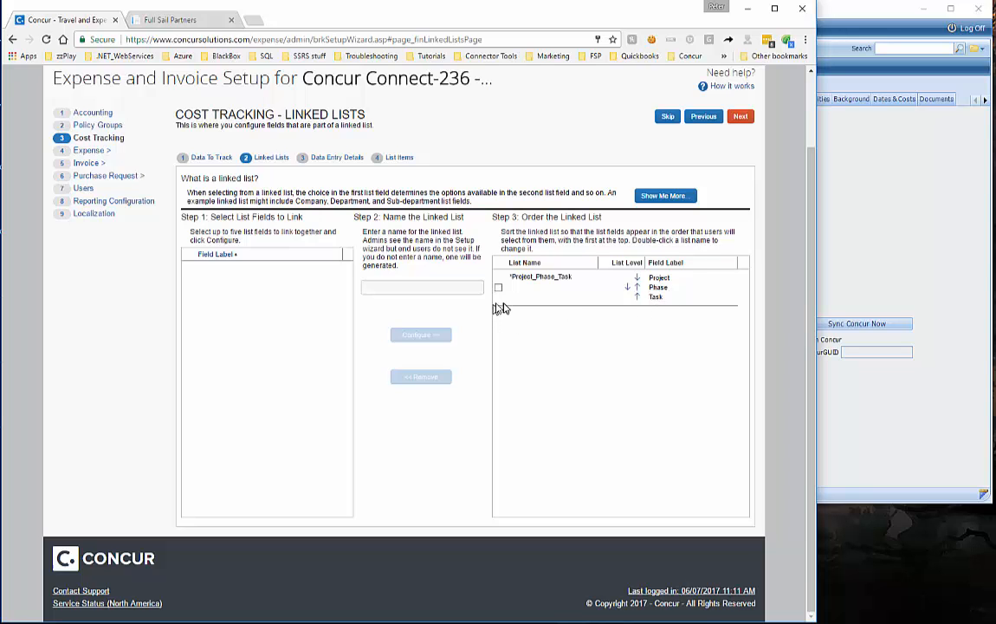
{"action": "left_click", "coordinate": [741, 121]}
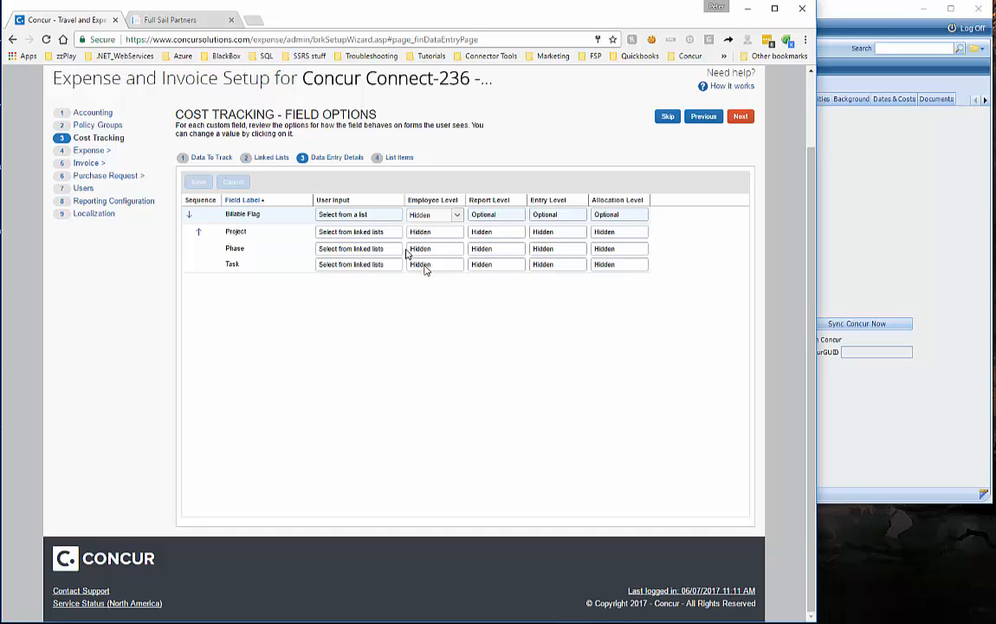
Set the Entry Level option to Required for the Project, Phase and Task fields
{"action": "left_click", "coordinate": [572, 232]}
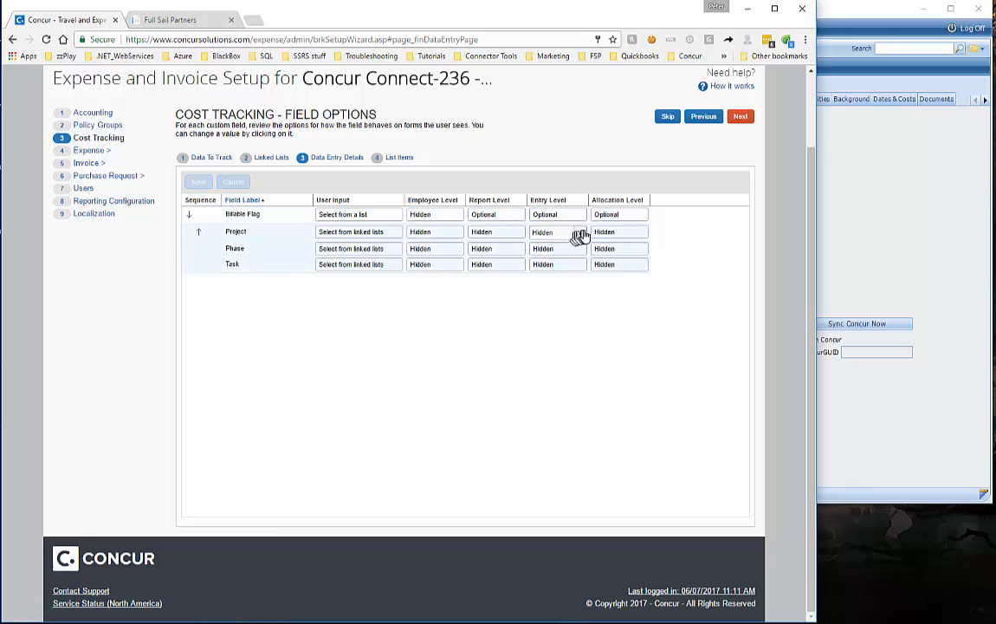
{"action": "left_click", "coordinate": [580, 232]}
{"action": "left_click", "coordinate": [563, 247]}
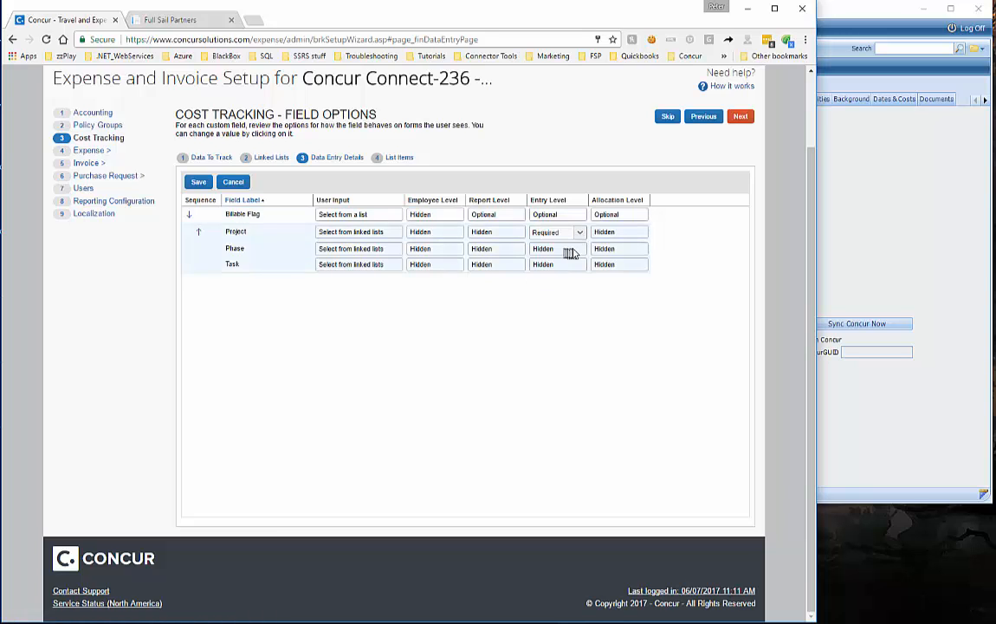
{"action": "left_click", "coordinate": [580, 249]}
{"action": "left_click", "coordinate": [580, 250]}
{"action": "left_click", "coordinate": [545, 262]}
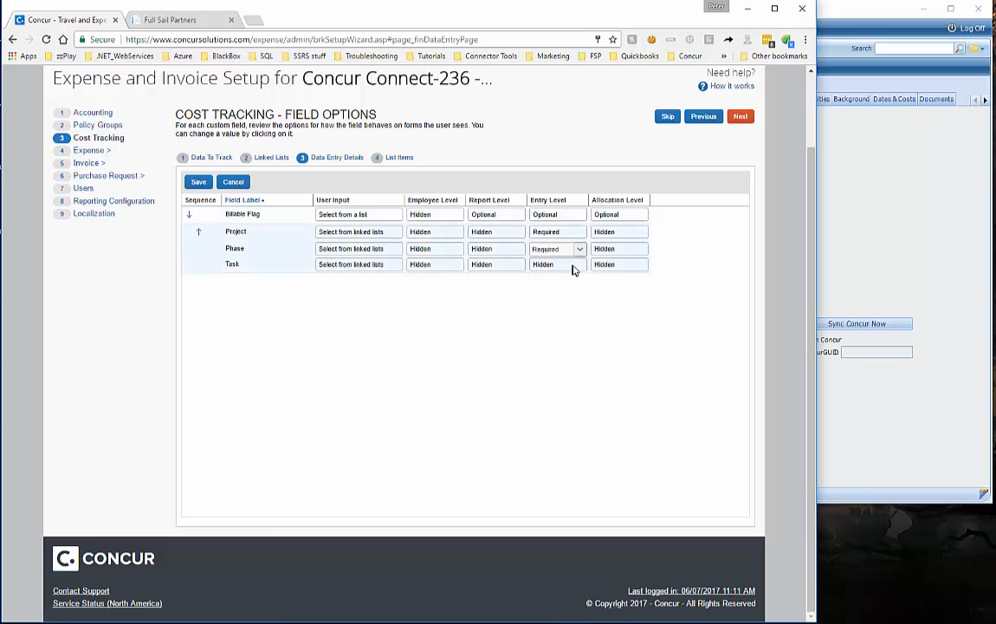
{"action": "left_click", "coordinate": [580, 264]}
{"action": "left_click", "coordinate": [582, 265]}
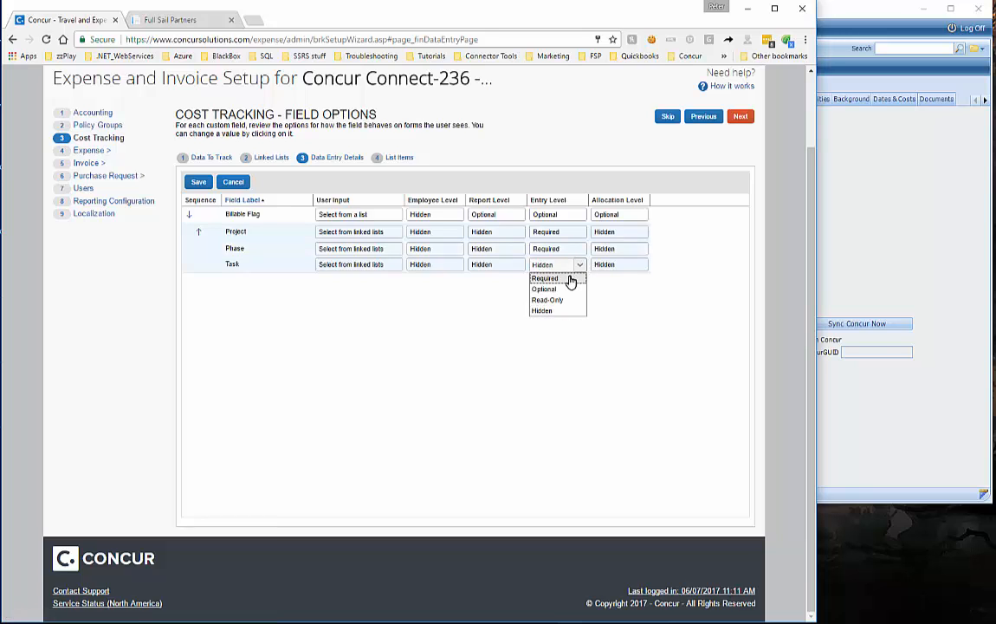
{"action": "left_click", "coordinate": [569, 278]}
Set the Allocation Level option to Required for Project, Phase and Task, and continue to the list items
{"action": "left_click", "coordinate": [642, 240]}
{"action": "left_click", "coordinate": [641, 239]}
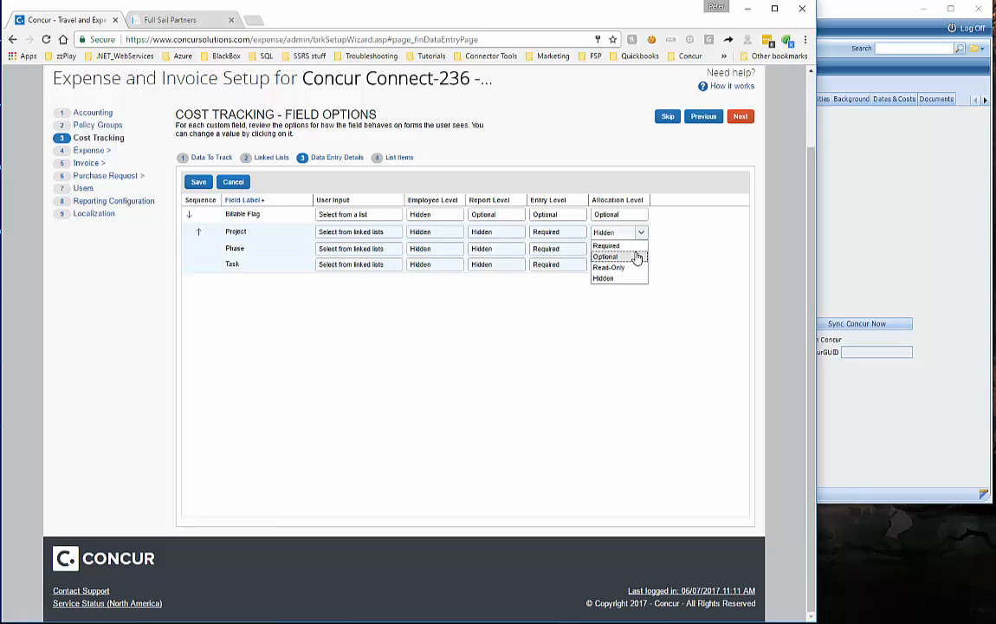
{"action": "left_click", "coordinate": [631, 251]}
{"action": "left_click", "coordinate": [637, 250]}
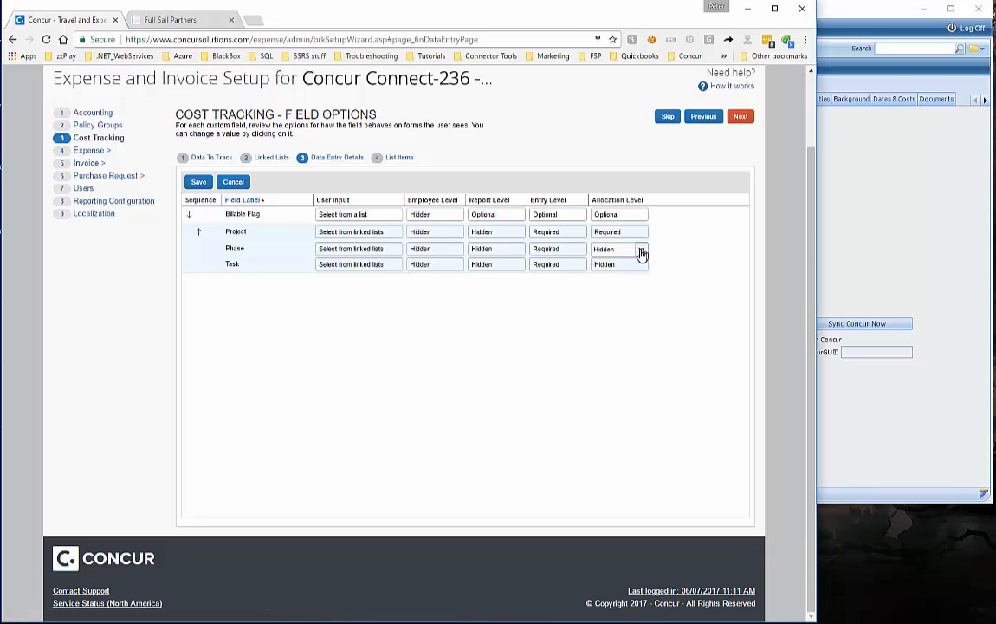
{"action": "left_click", "coordinate": [640, 249]}
{"action": "left_click", "coordinate": [633, 267]}
{"action": "left_click", "coordinate": [640, 266]}
{"action": "left_click", "coordinate": [641, 265]}
{"action": "left_click", "coordinate": [629, 279]}
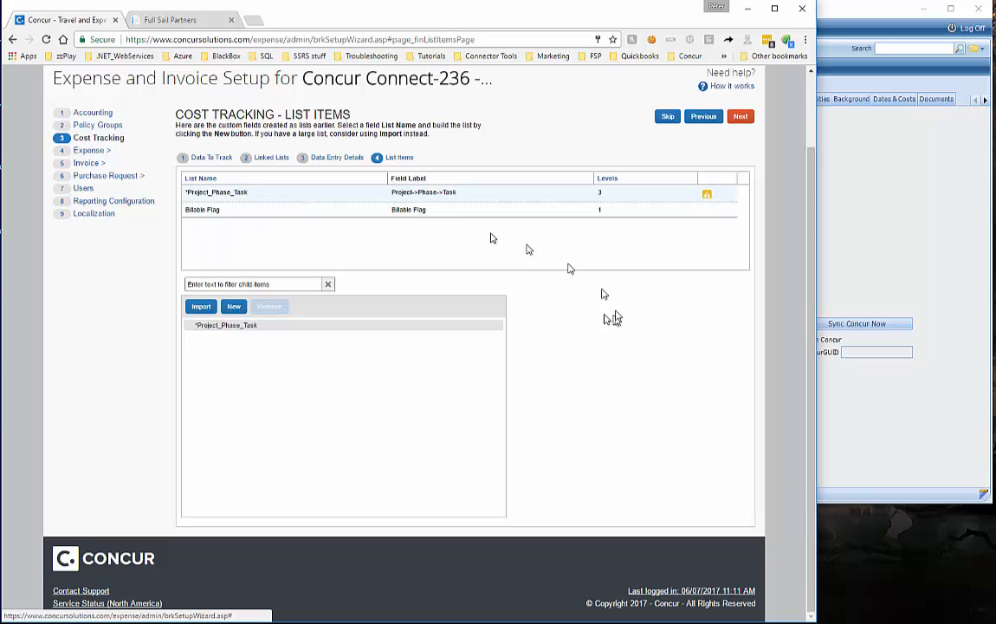
Add and save a list item named Project with code wbs1 in the *Project_Phase_Task list
{"action": "left_click", "coordinate": [234, 307]}
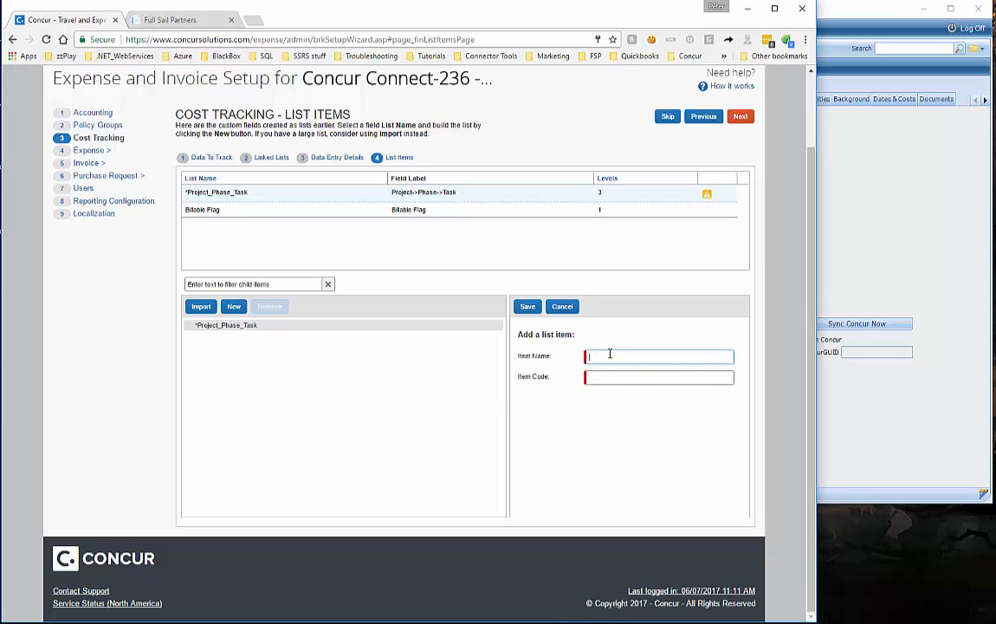
{"action": "type", "text": "wbs1"}
{"action": "left_click", "coordinate": [528, 306]}
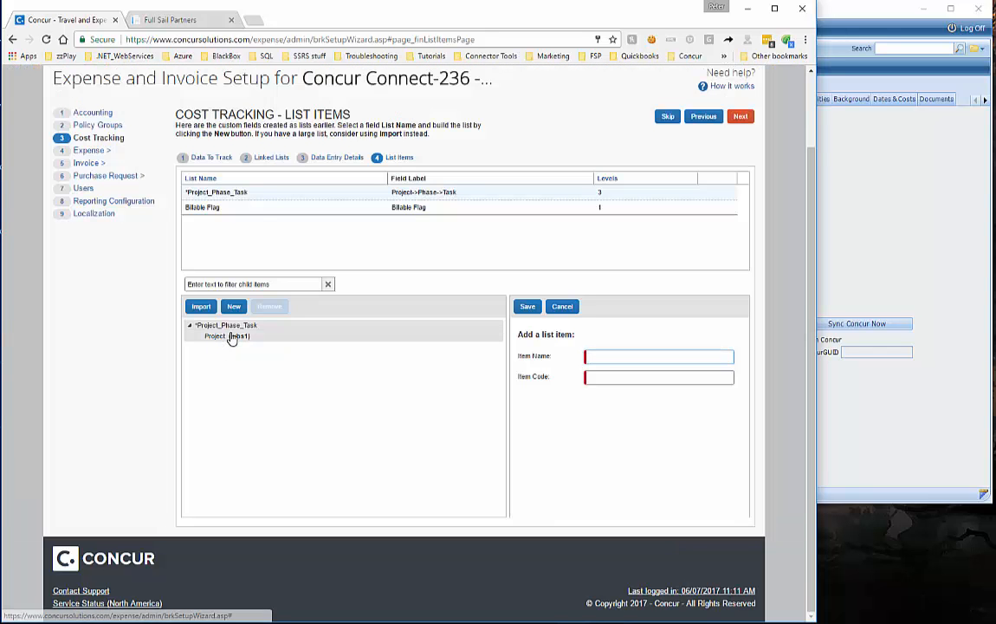
Add and save a list item named Phase with code WBS2 under the Project item
{"action": "left_click", "coordinate": [229, 336]}
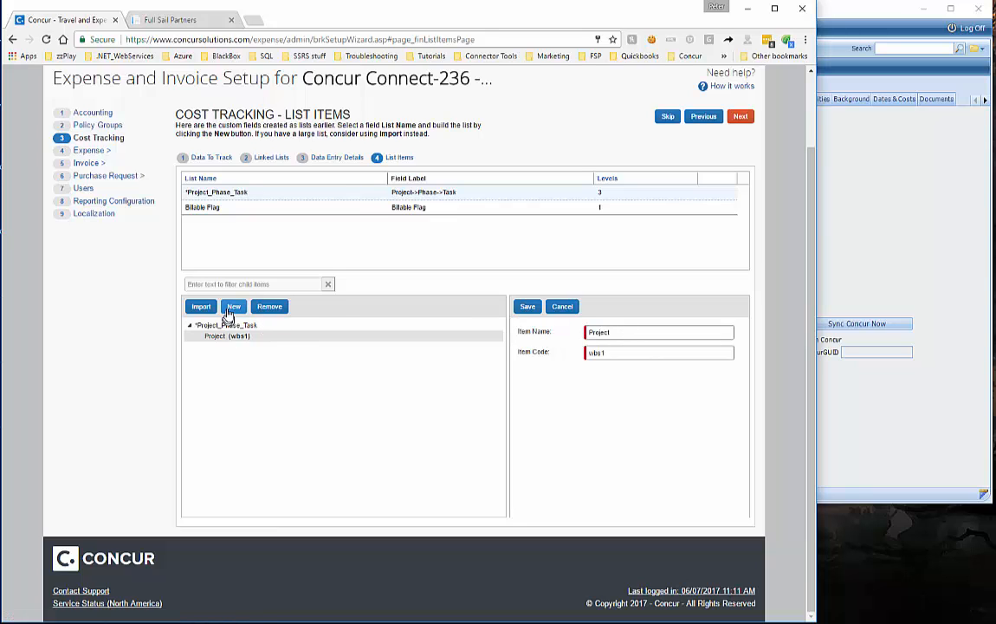
{"action": "left_click", "coordinate": [234, 305]}
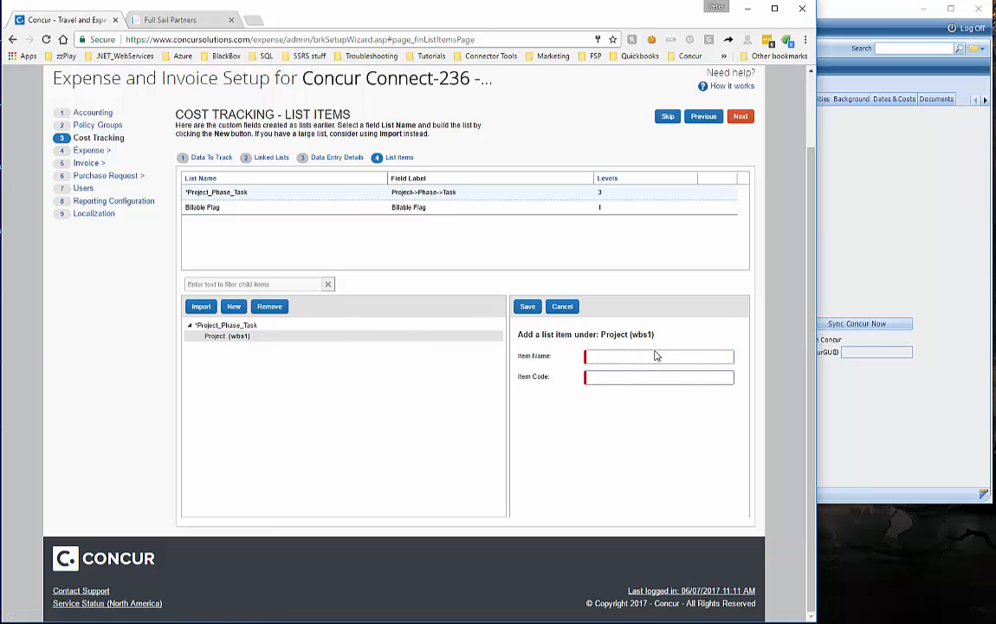
{"action": "type", "text": "Phase"}
{"action": "key", "text": "Tab"}
{"action": "type", "text": "WBS2"}
{"action": "scroll", "coordinate": [664, 355], "scroll_direction": "up", "scroll_amount": 1}
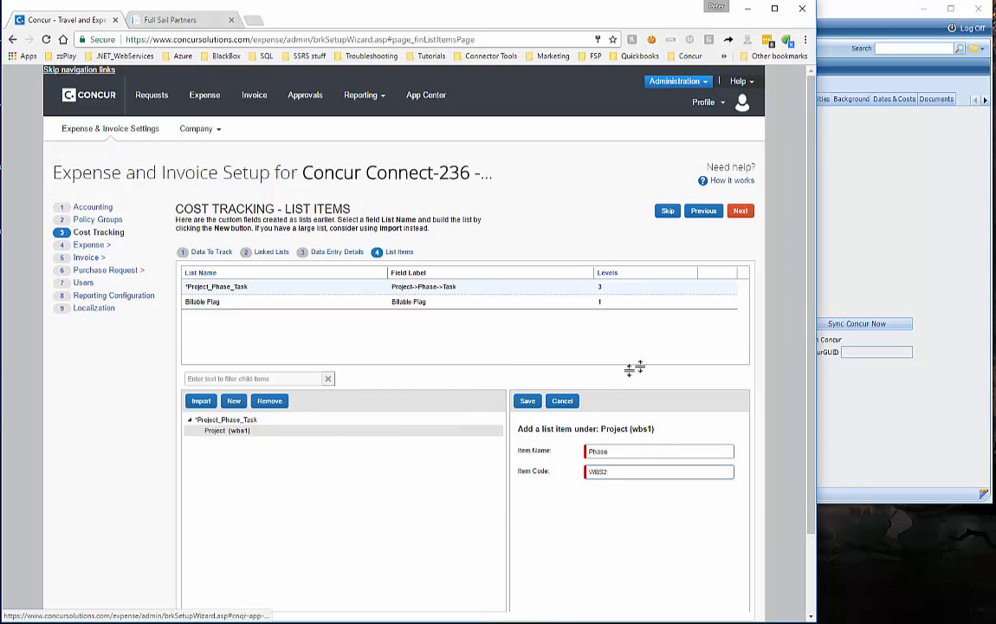
{"action": "left_click", "coordinate": [527, 392]}
Add and save a list item named Task with code wbs3 under the Phase item
{"action": "left_click", "coordinate": [250, 433]}
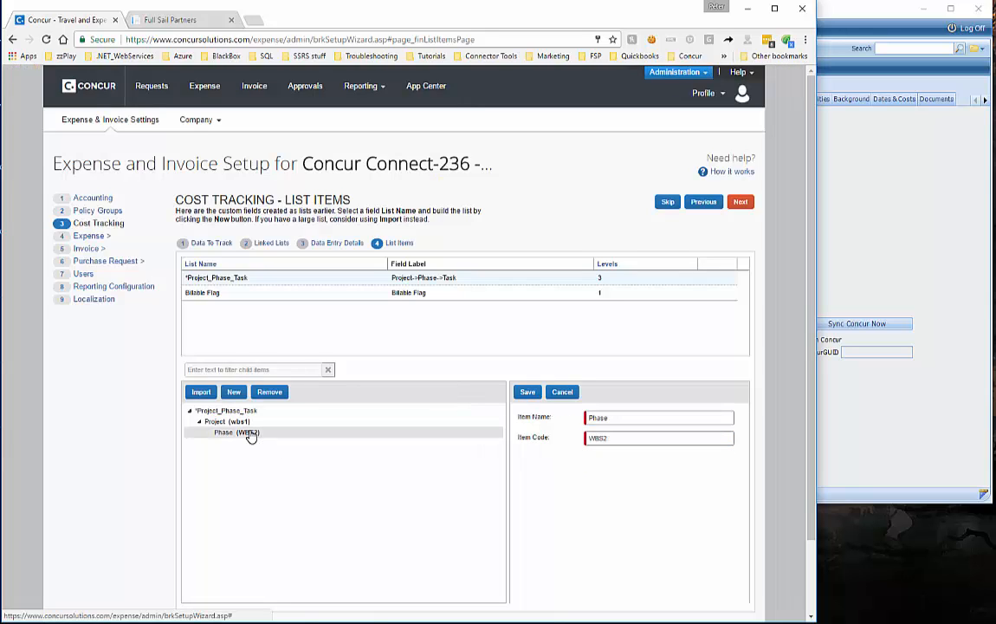
{"action": "left_click", "coordinate": [232, 391]}
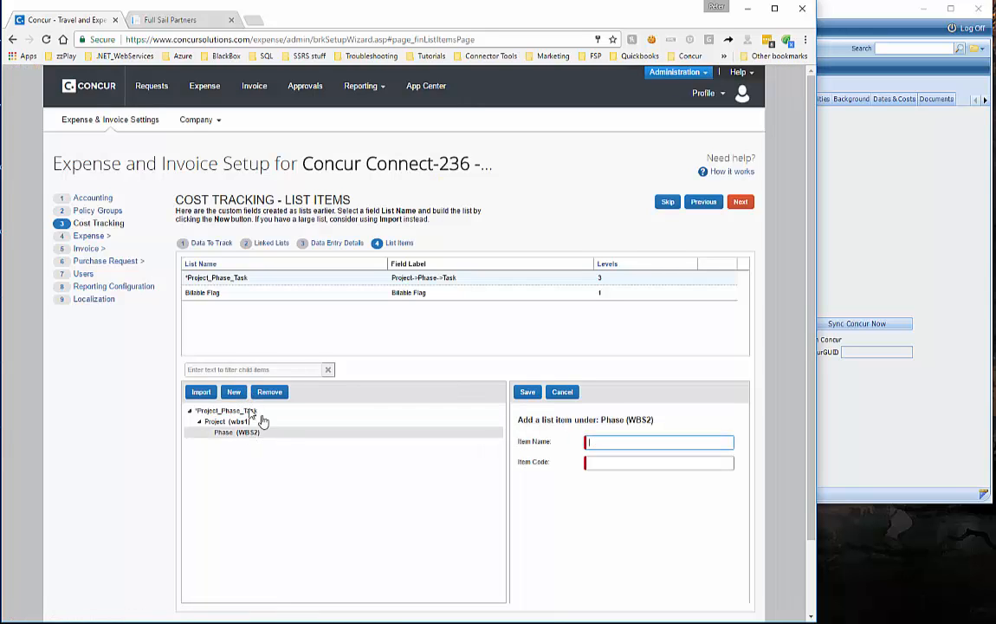
{"action": "left_click", "coordinate": [613, 439]}
{"action": "type", "text": "Task"}
{"action": "key", "text": "Tab"}
{"action": "type", "text": "vbs3"}
{"action": "left_click", "coordinate": [527, 391]}
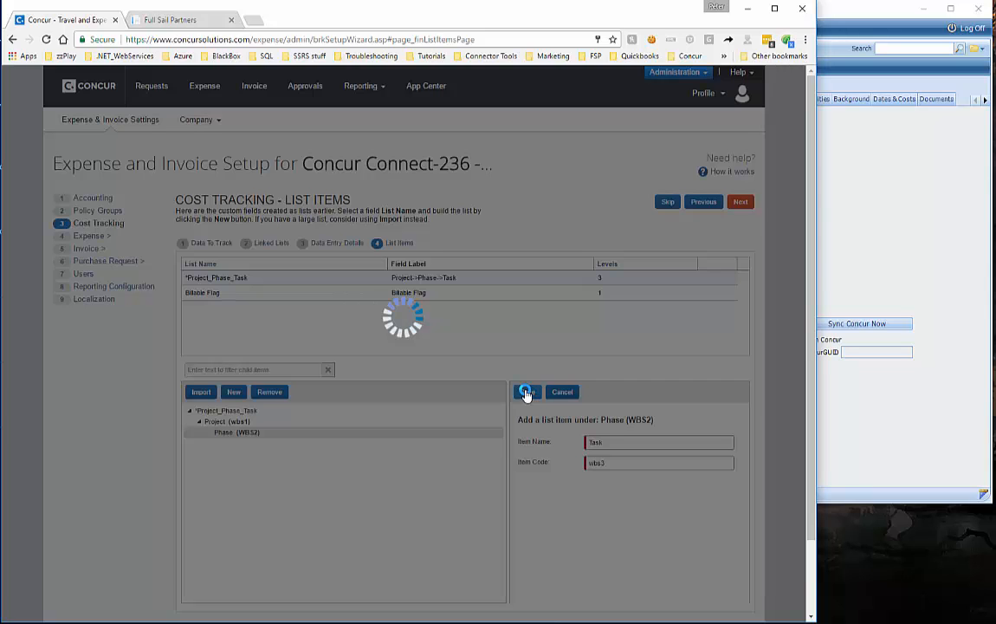